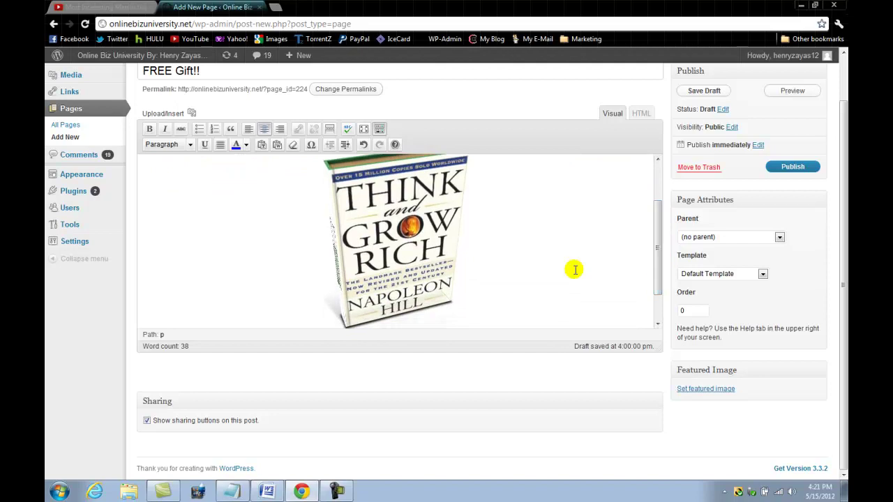
# Move the caret past the Think and Grow Rich book image and add an empty line below it
pyautogui.click(494, 279)
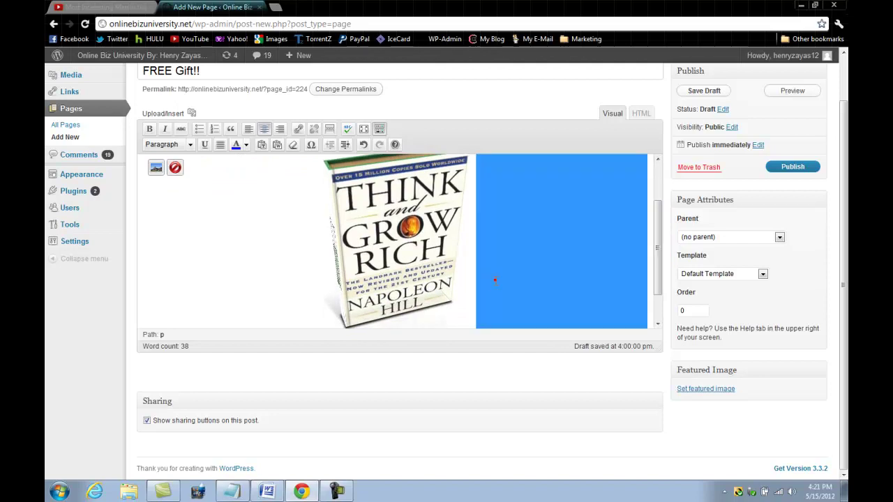
pyautogui.click(495, 280)
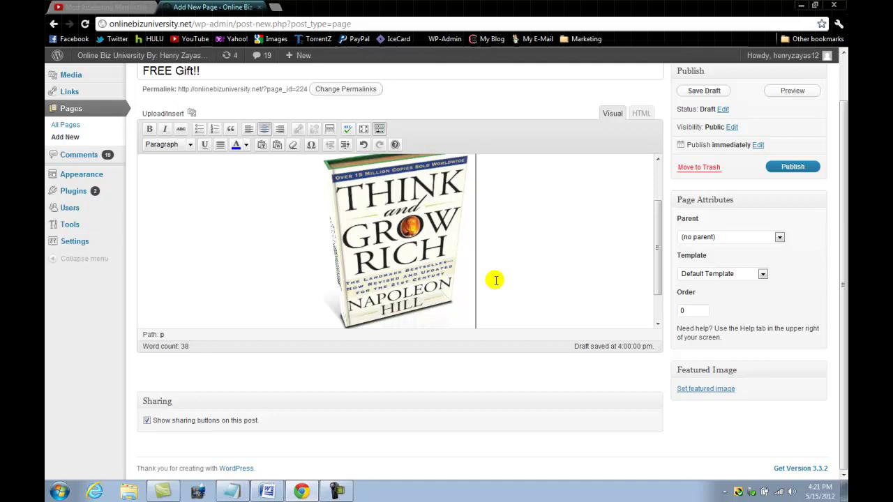
pyautogui.press('BackSpace')
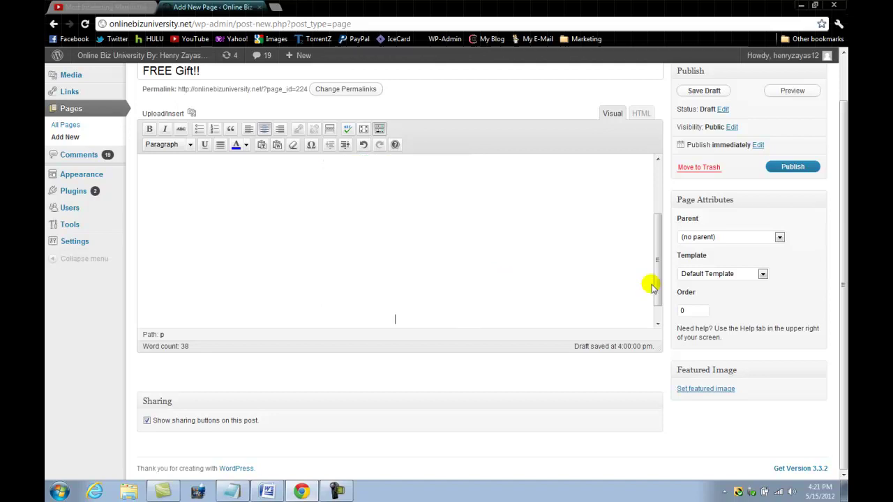
pyautogui.moveTo(656, 279); pyautogui.dragTo(660, 298)
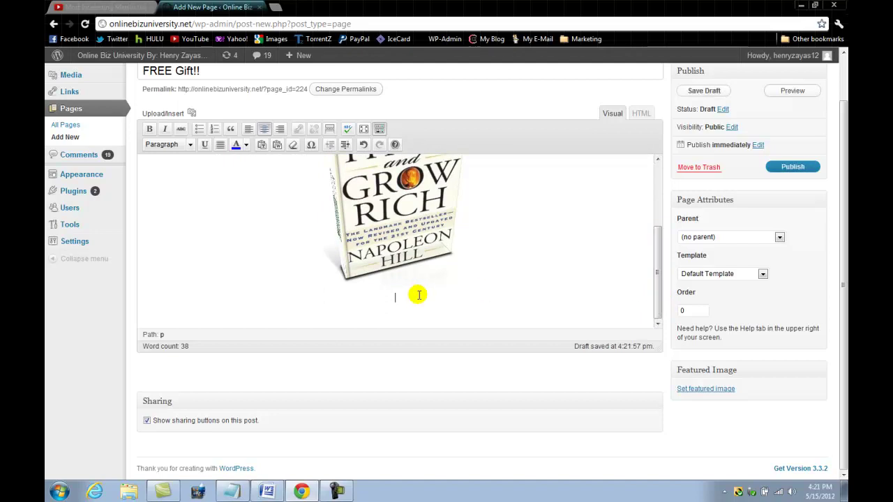
pyautogui.press('Return')
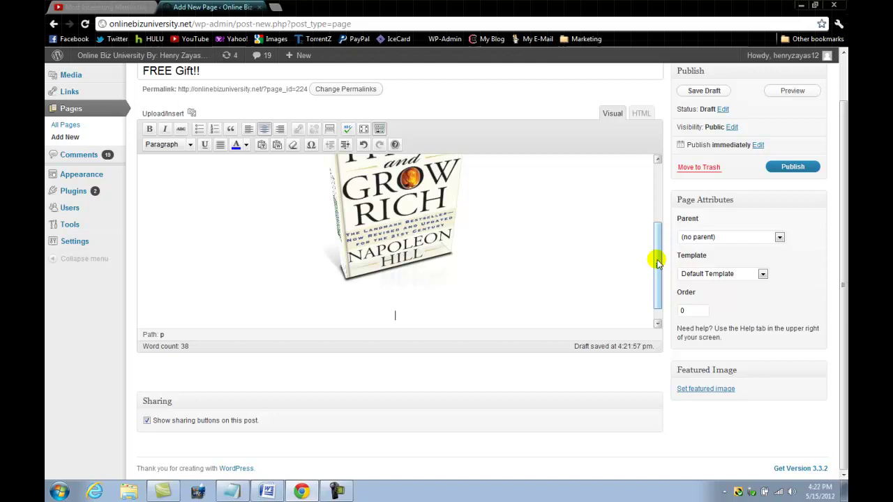
pyautogui.moveTo(655, 258); pyautogui.dragTo(660, 279)
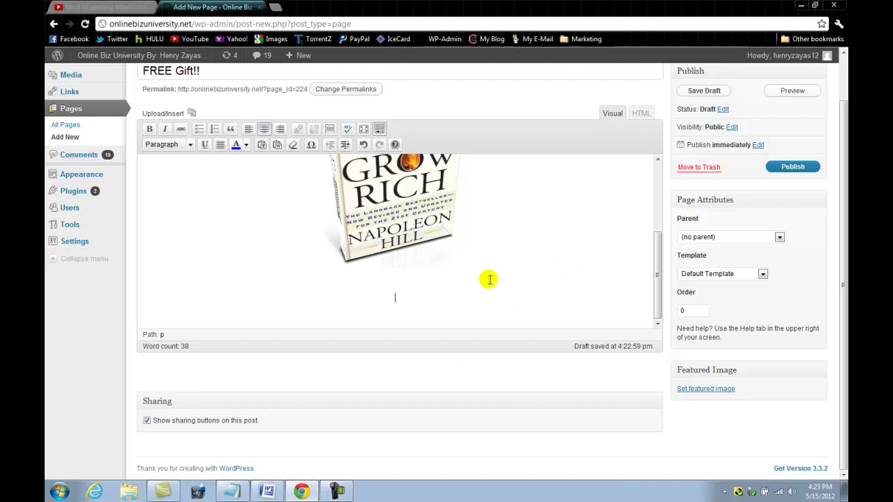
pyautogui.hotkey('alt', 'Tab')
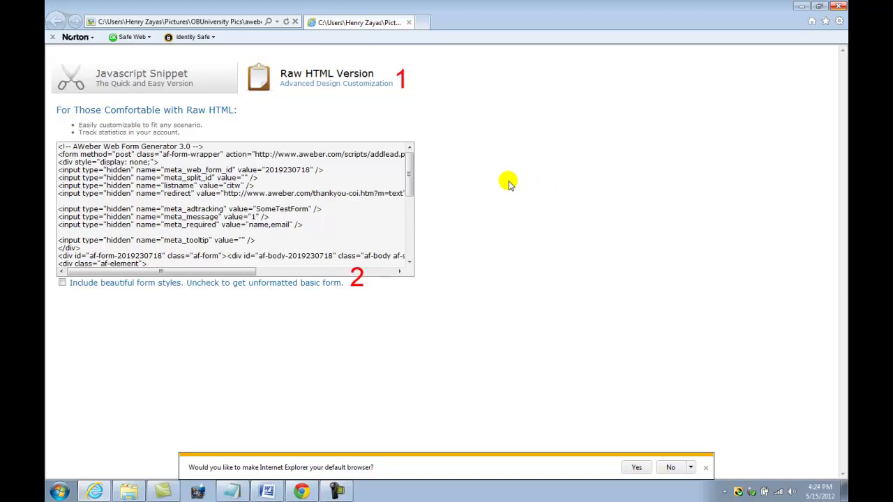
# Close the AWeber Raw HTML form-code window in Internet Explorer
pyautogui.click(840, 7)
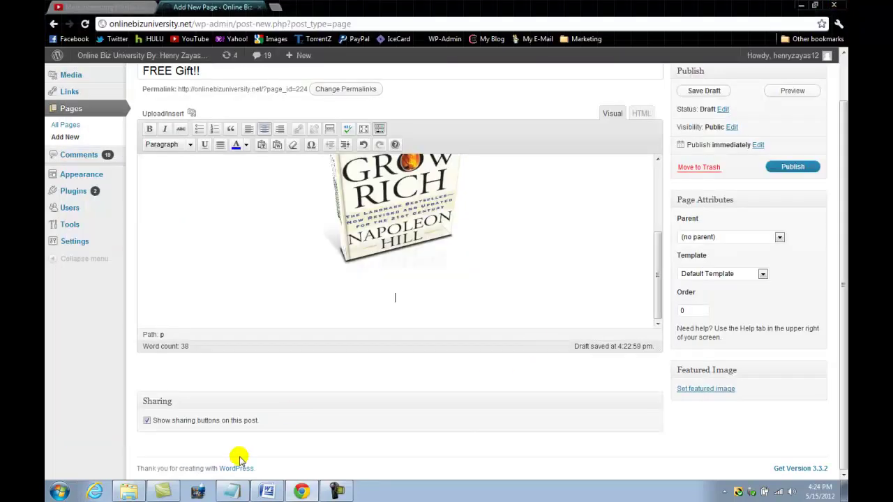
# Switch from Notepad back to the WordPress editor and show the page in the Visual view
pyautogui.click(236, 491)
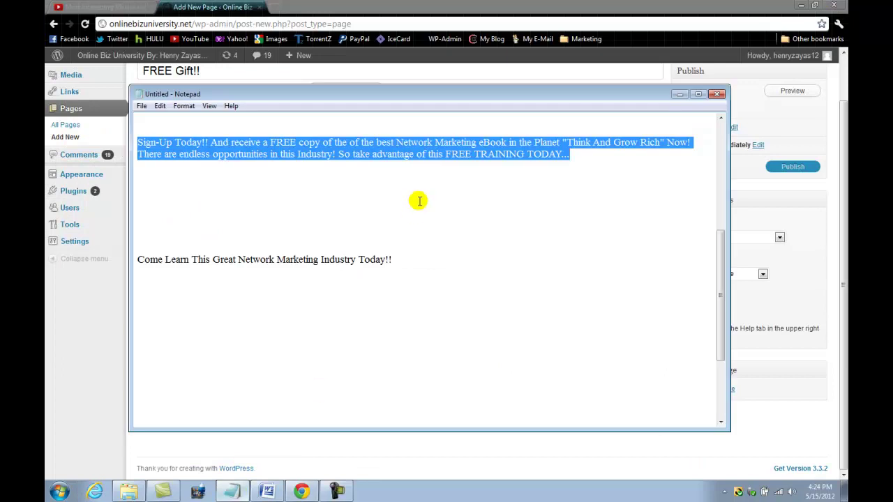
pyautogui.hotkey('alt', 'Tab')
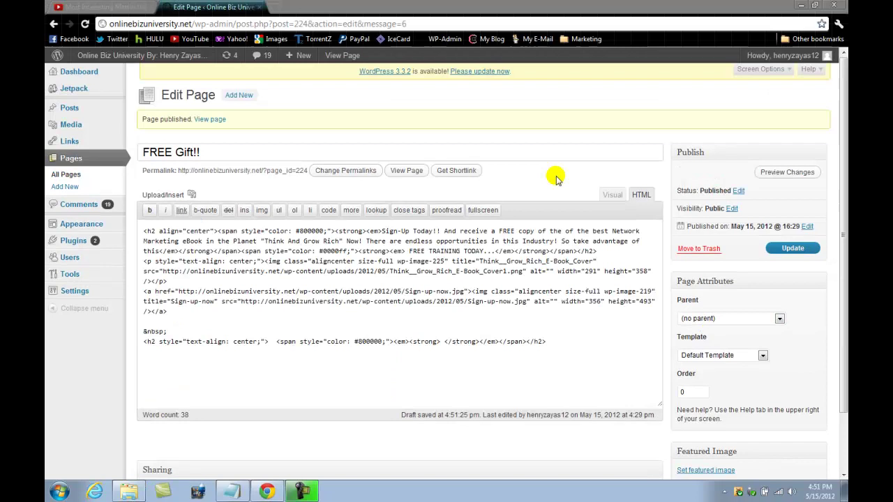
pyautogui.click(610, 196)
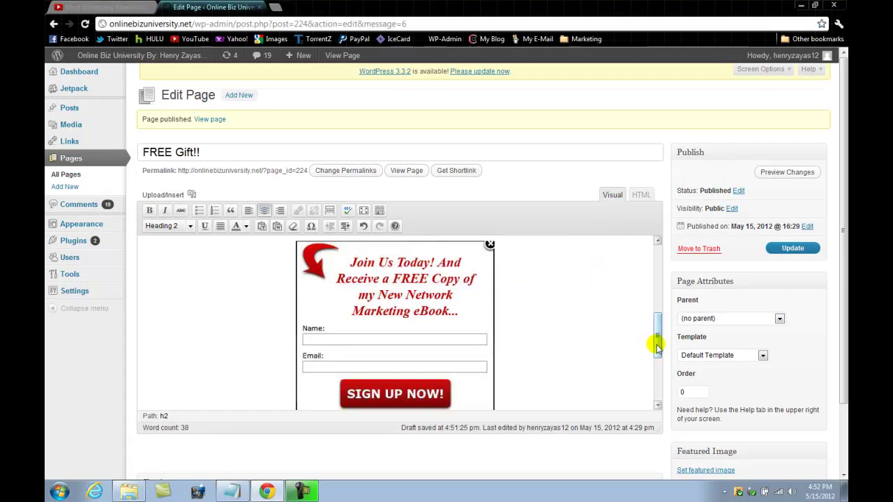
# Insert a blank paragraph beneath the AWeber form's SIGN UP NOW! button
pyautogui.moveTo(657, 348); pyautogui.dragTo(658, 386)
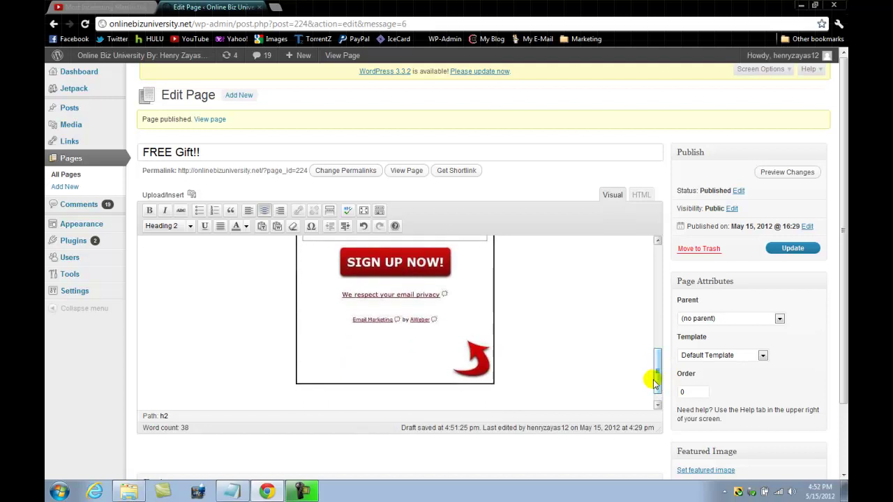
pyautogui.click(535, 391)
pyautogui.press('Return')
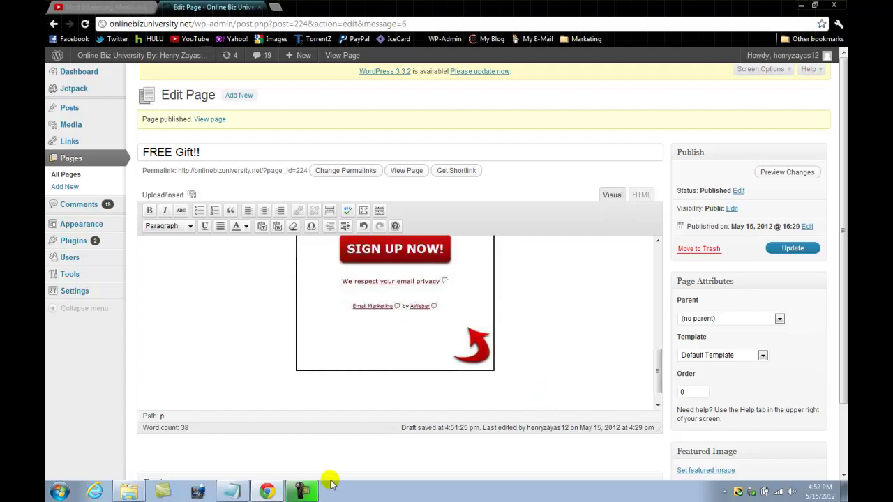
# Paste 'Come Learn This Great Network Marketing Industry Today!!' from Notepad below the form and select it
pyautogui.click(234, 492)
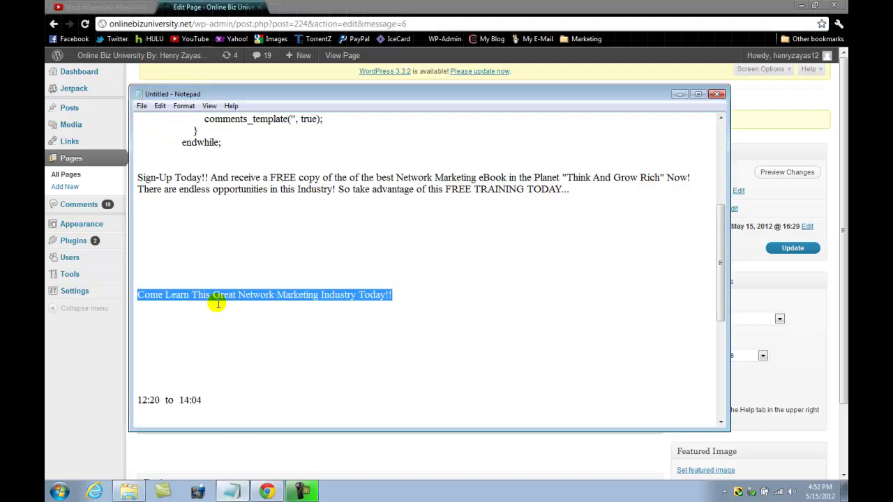
pyautogui.rightClick(214, 291)
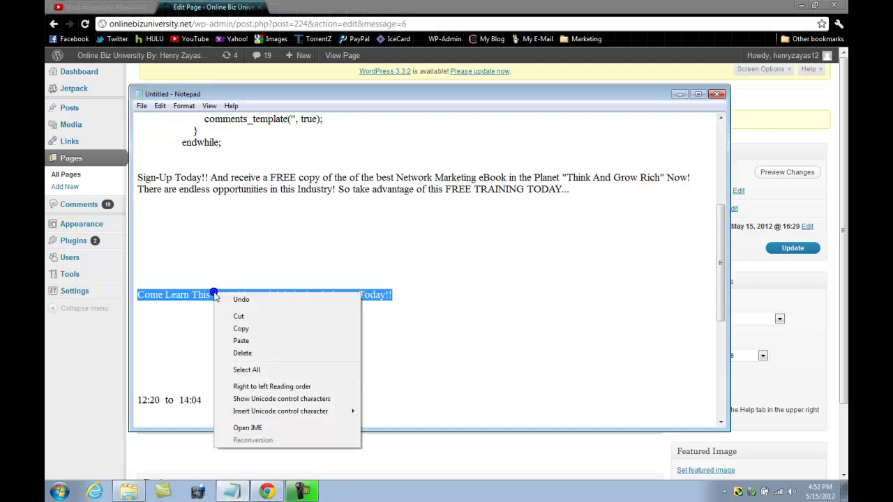
pyautogui.click(227, 327)
pyautogui.click(679, 93)
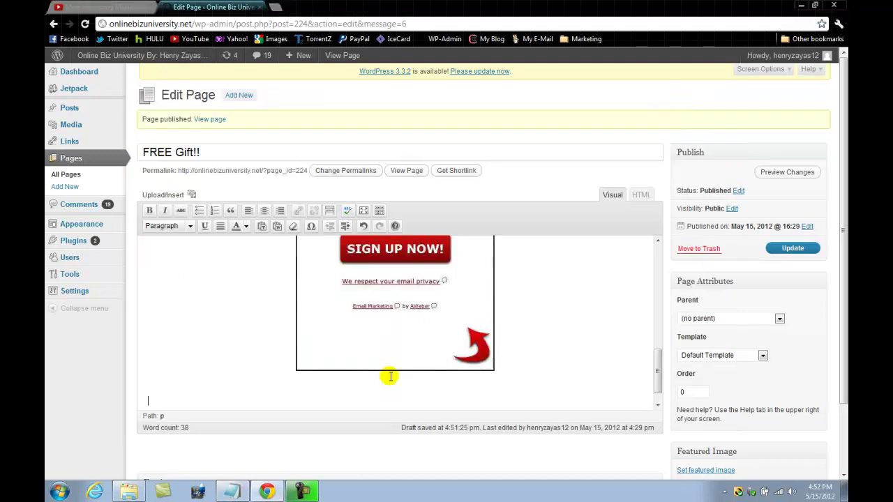
pyautogui.click(391, 377)
pyautogui.hotkey('ctrl', 'v')
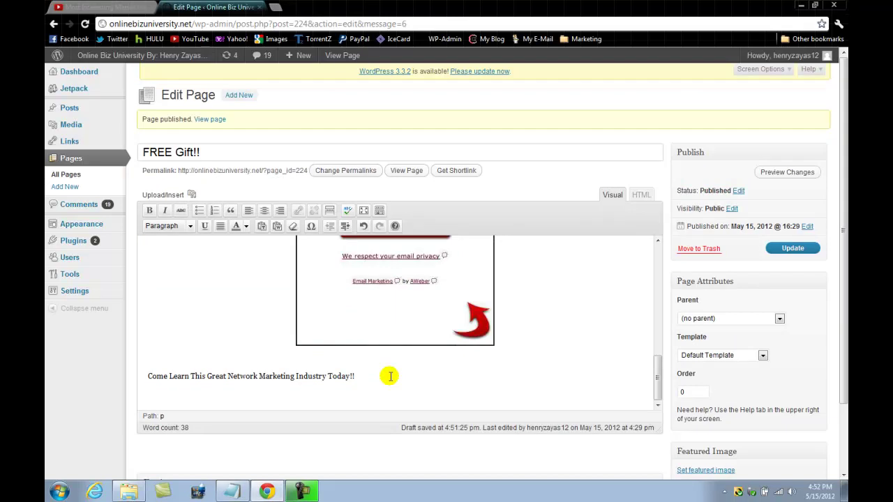
pyautogui.moveTo(391, 377); pyautogui.dragTo(147, 376)
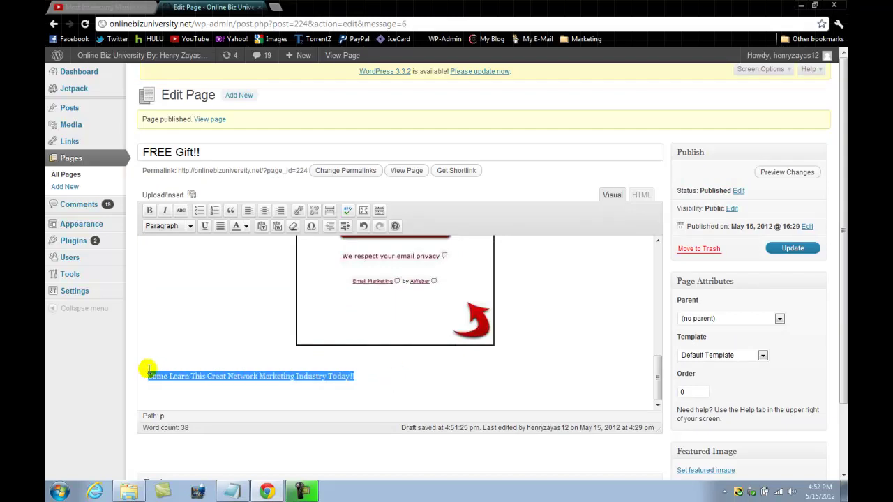
# Format the closing line as a centred, dark red, bold italic Heading 2
pyautogui.click(264, 210)
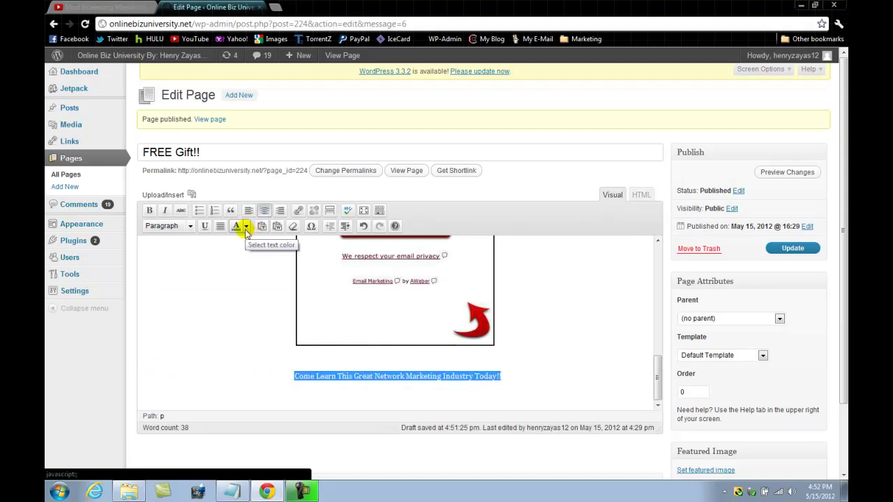
pyautogui.click(245, 227)
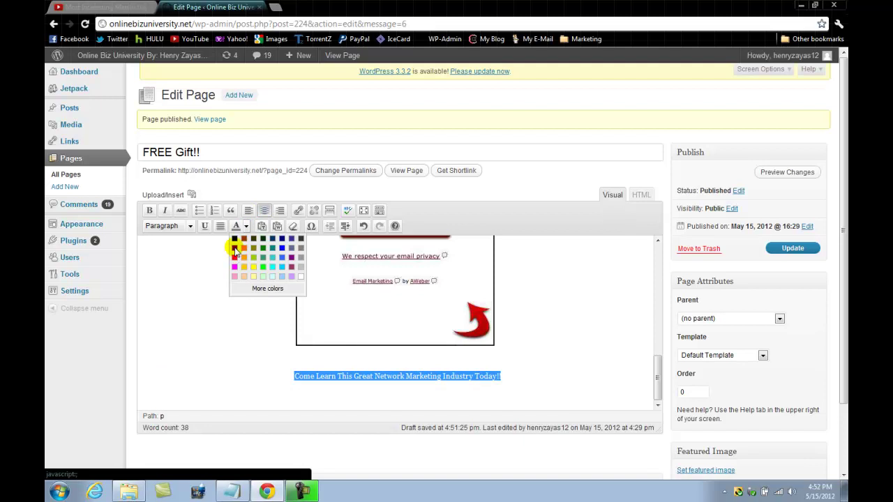
pyautogui.click(234, 247)
pyautogui.click(165, 210)
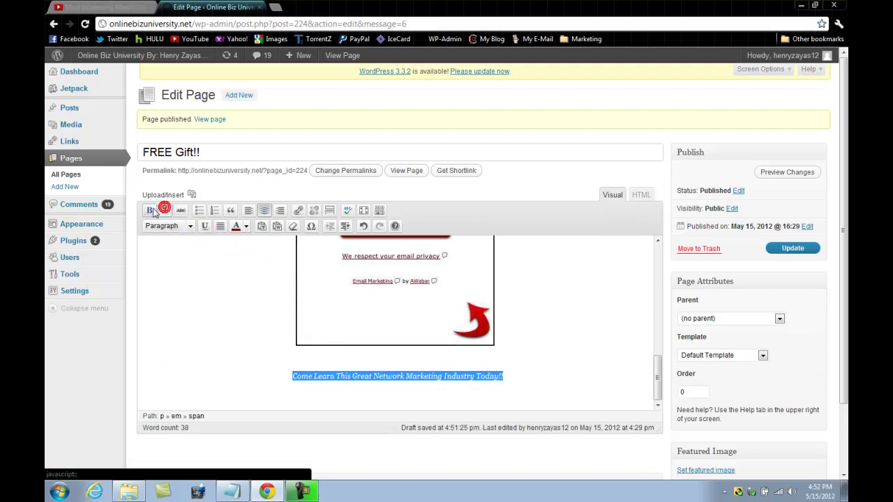
pyautogui.click(150, 211)
pyautogui.click(190, 226)
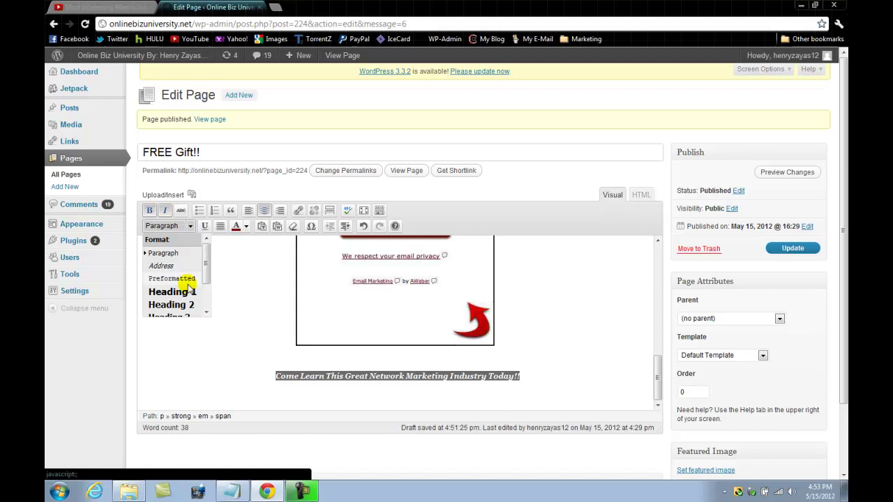
pyautogui.click(189, 305)
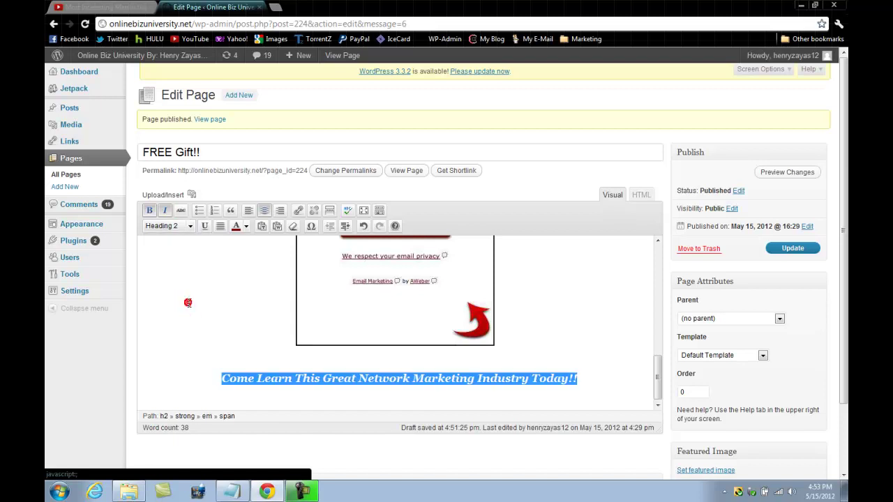
pyautogui.click(297, 359)
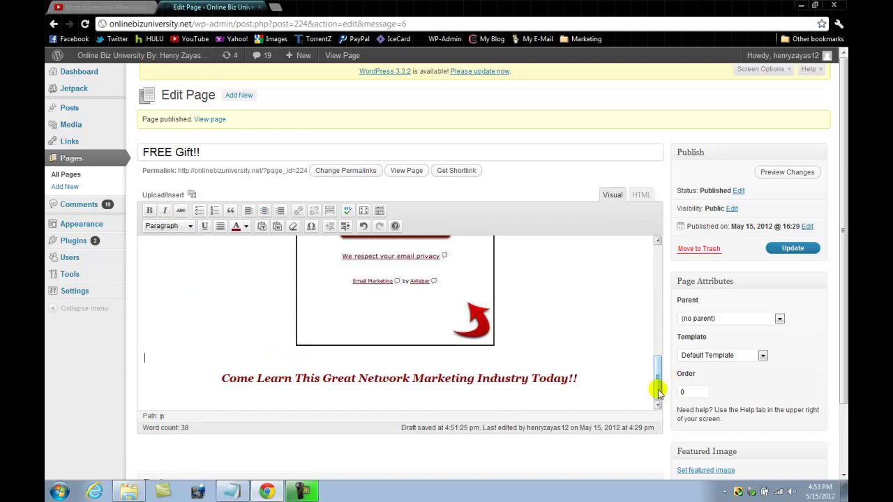
pyautogui.moveTo(657, 393); pyautogui.dragTo(644, 298)
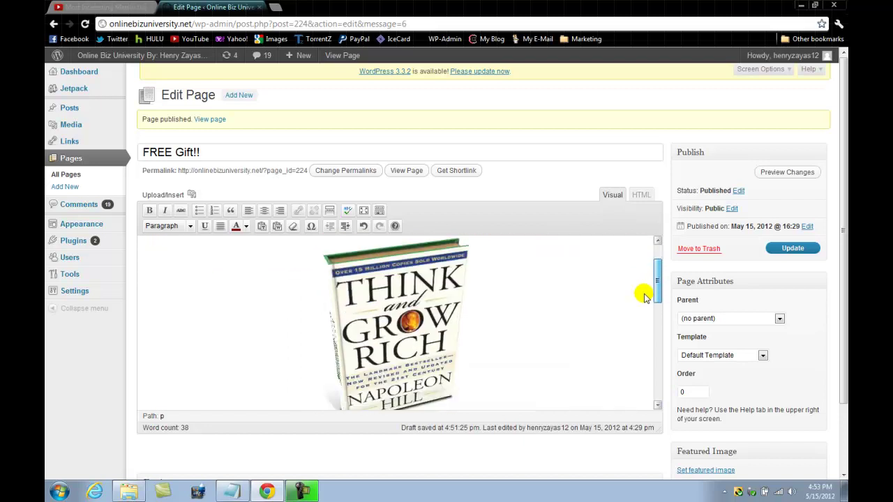
pyautogui.moveTo(656, 293); pyautogui.dragTo(655, 329)
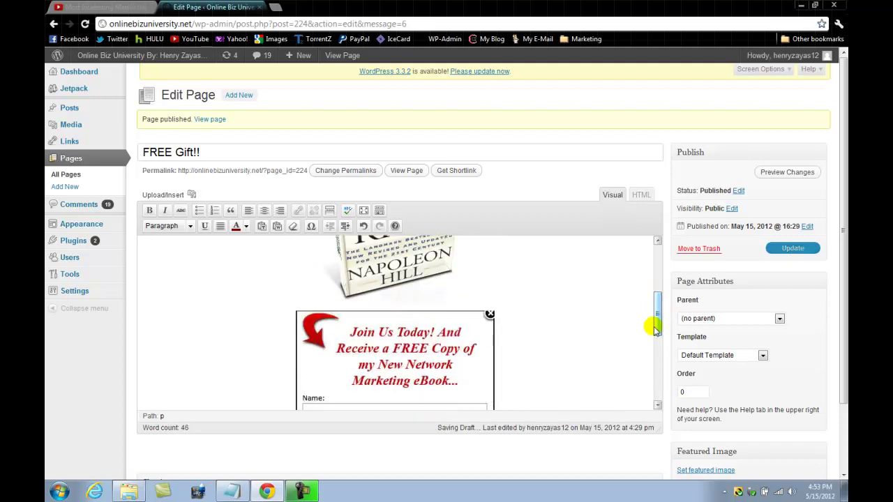
# Save the new sign-up form and closing line to the live FREE Gift!! page with Update
pyautogui.click(788, 255)
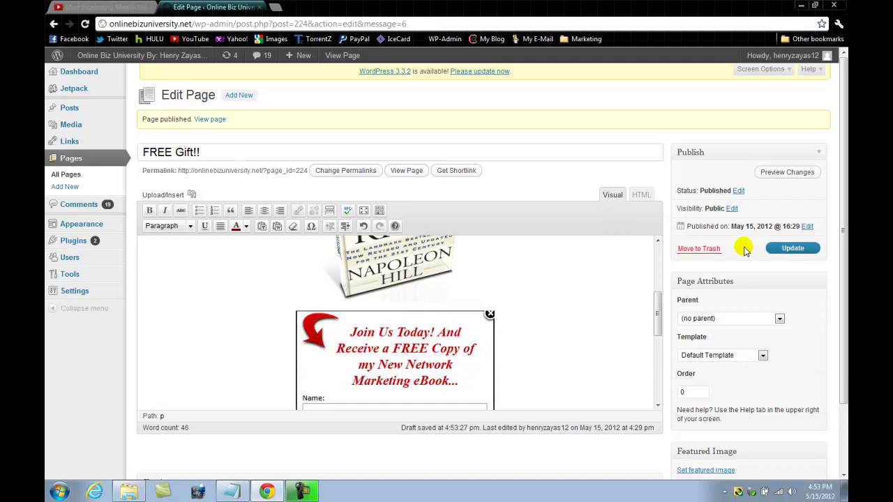
pyautogui.click(773, 256)
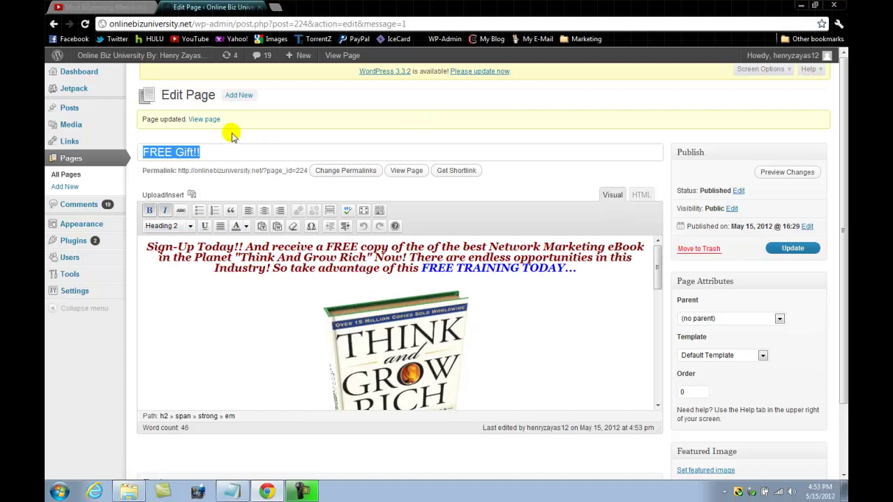
# Open the live FREE Gift!! page in a new tab and scroll through its heading, book cover and form
pyautogui.rightClick(213, 122)
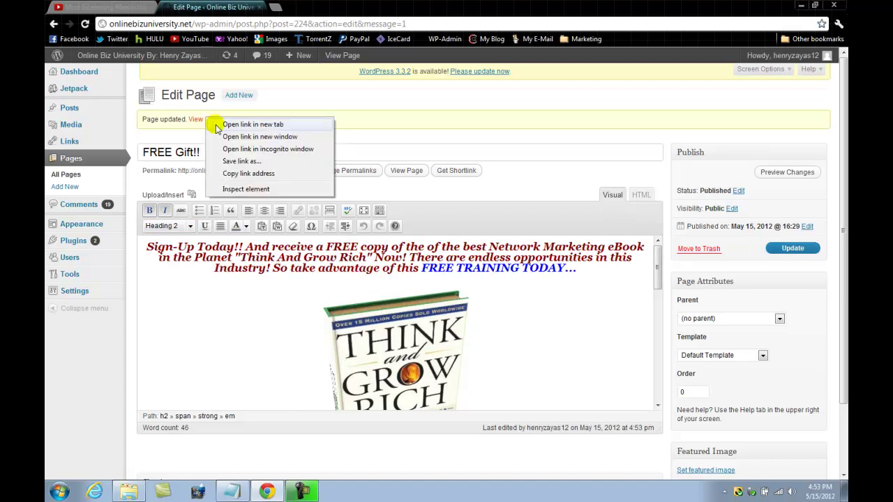
pyautogui.click(217, 125)
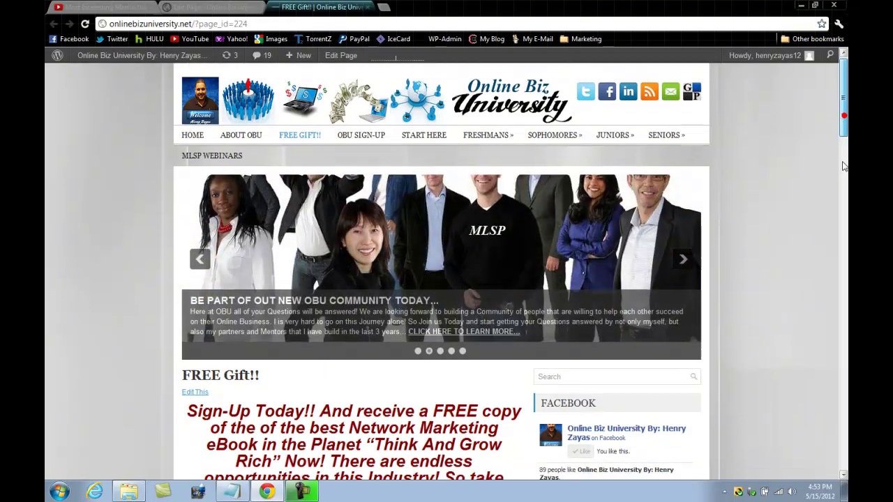
pyautogui.moveTo(842, 122); pyautogui.dragTo(844, 214)
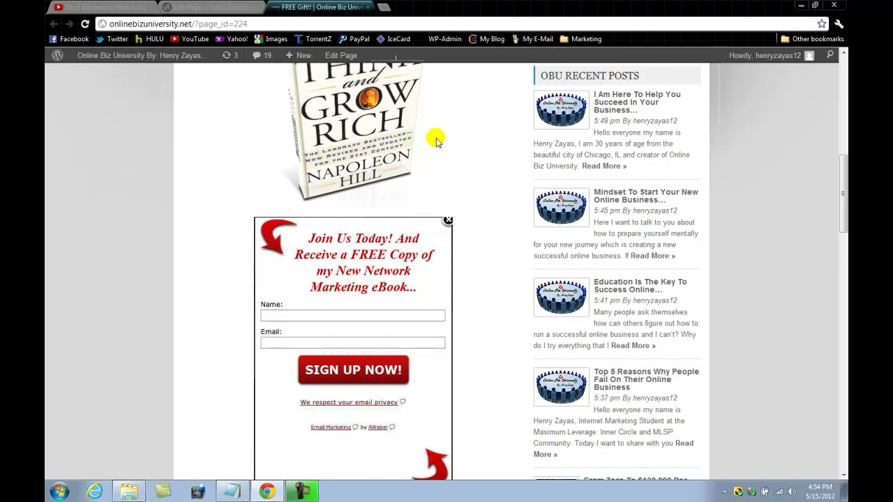
pyautogui.scroll(-2, 437, 141)
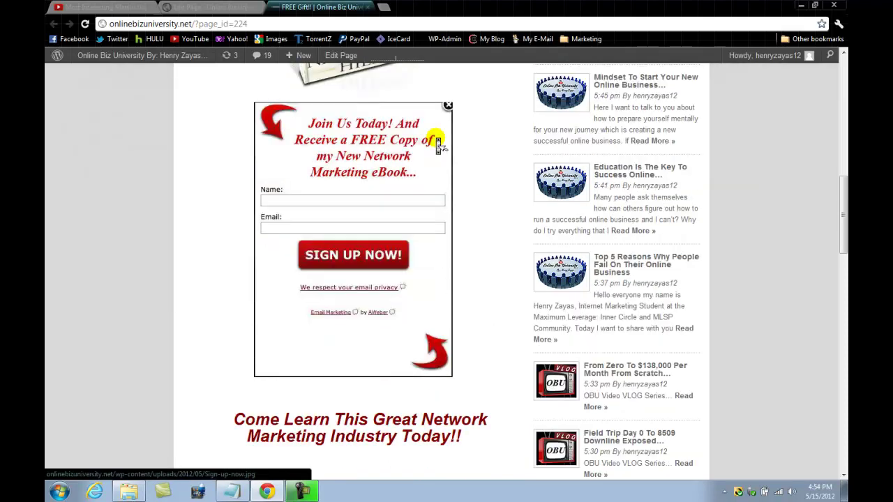
pyautogui.scroll(4, 436, 140)
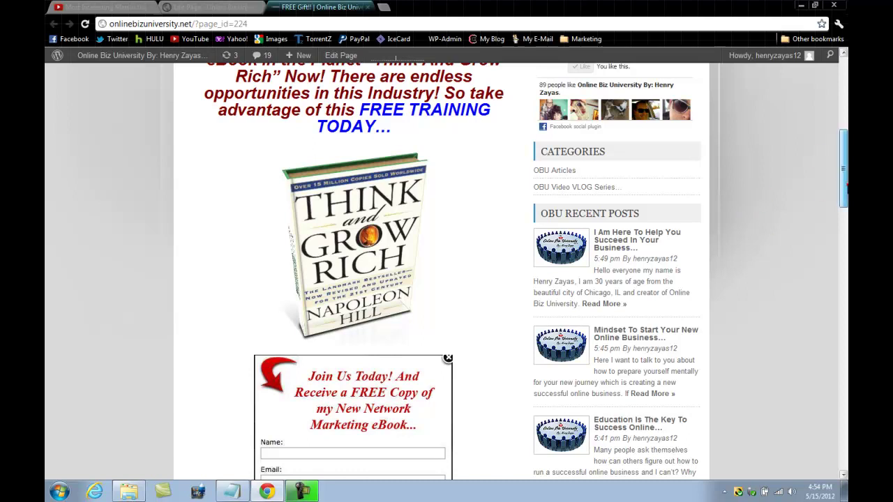
pyautogui.moveTo(842, 185); pyautogui.dragTo(843, 114)
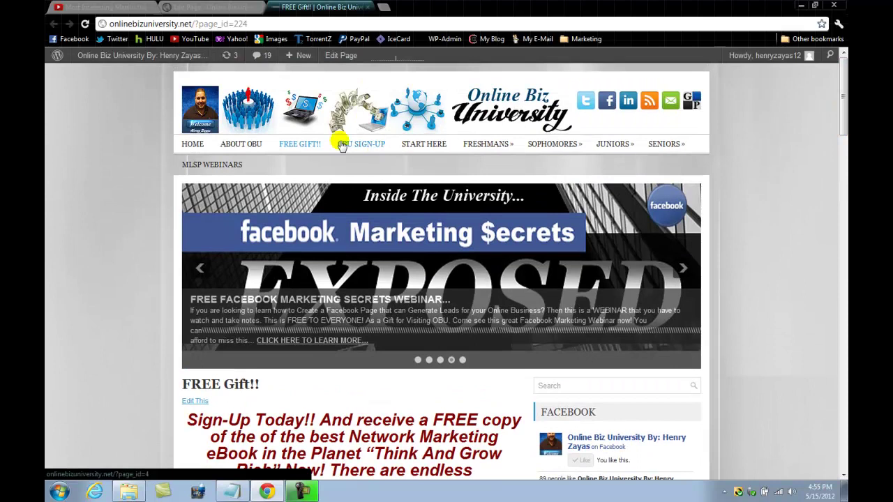
# Go to the Online Biz University home page via HOME and scroll through its welcome article
pyautogui.click(191, 146)
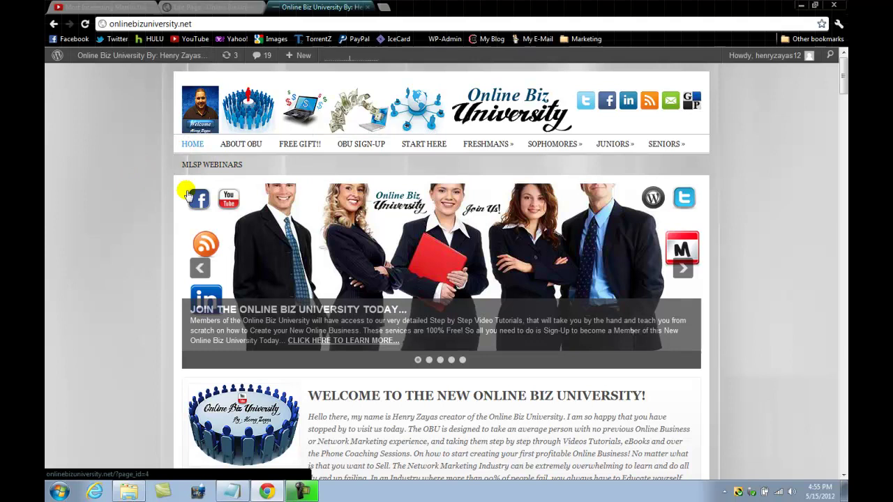
pyautogui.scroll(-4, 151, 211)
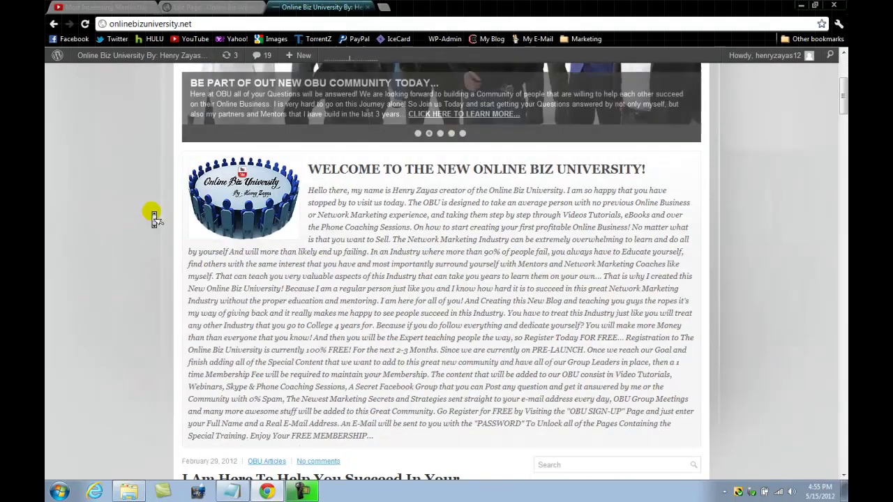
pyautogui.scroll(-5, 154, 216)
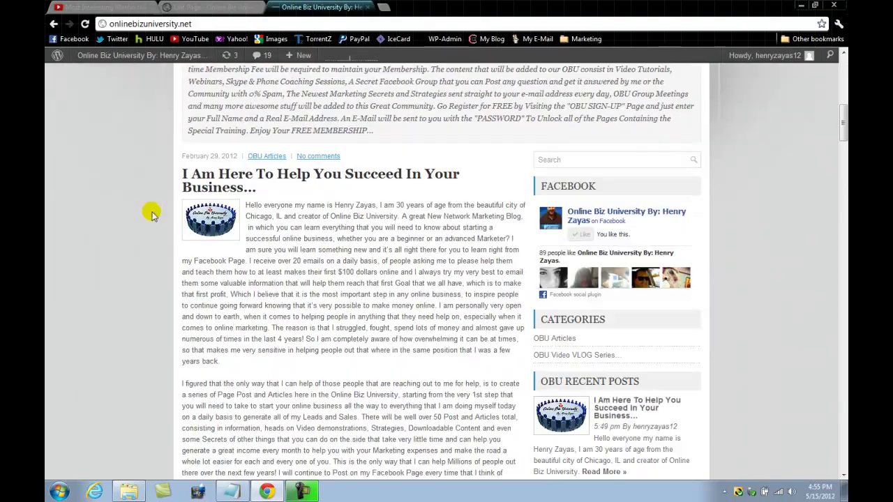
pyautogui.scroll(6, 154, 217)
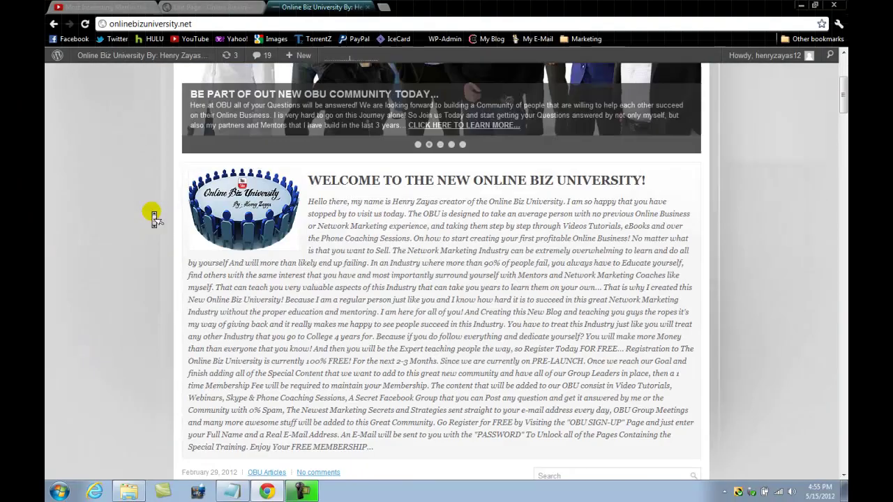
pyautogui.scroll(3, 153, 215)
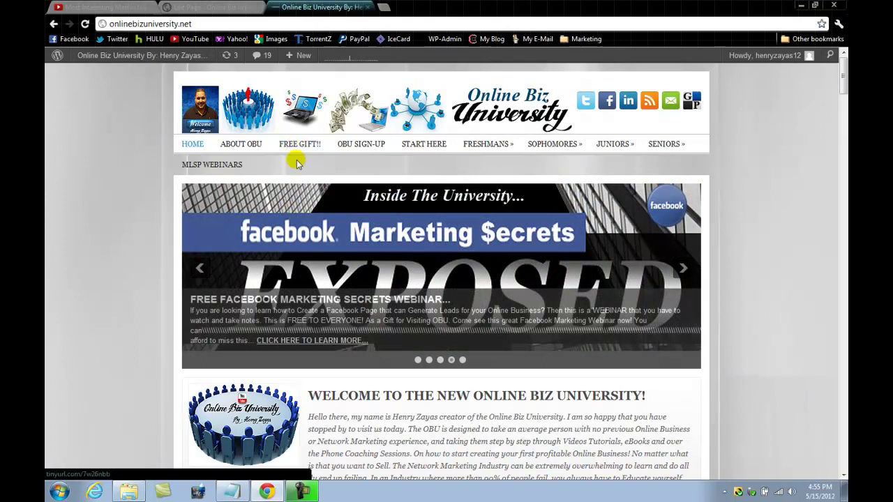
# Open FREE GIFT!! from the site menu and scroll down to the red closing heading and back
pyautogui.click(296, 145)
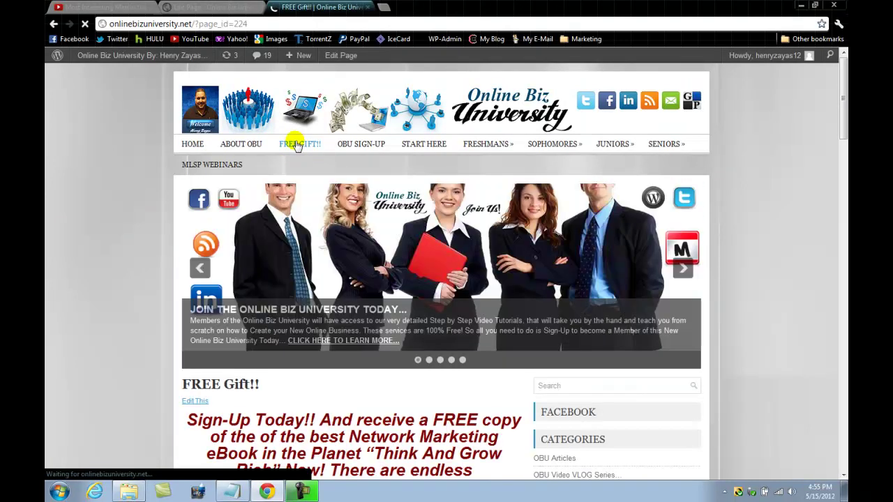
pyautogui.scroll(-3, 125, 252)
pyautogui.scroll(-1, 126, 252)
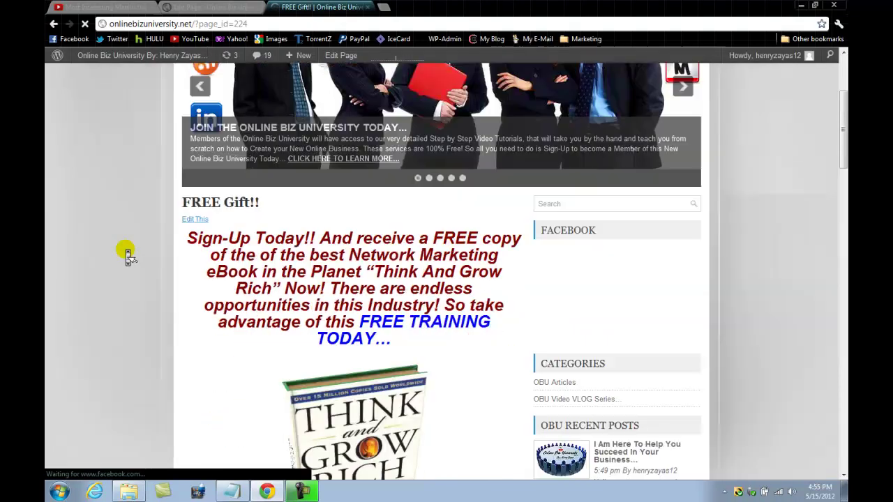
pyautogui.scroll(-1, 126, 253)
pyautogui.scroll(-1, 126, 252)
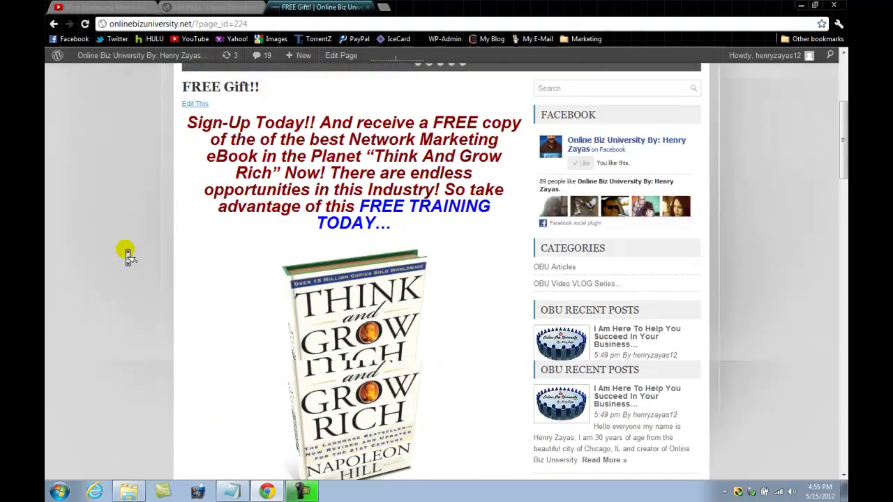
pyautogui.scroll(-2, 125, 252)
pyautogui.scroll(-1, 125, 253)
pyautogui.scroll(-1, 125, 253)
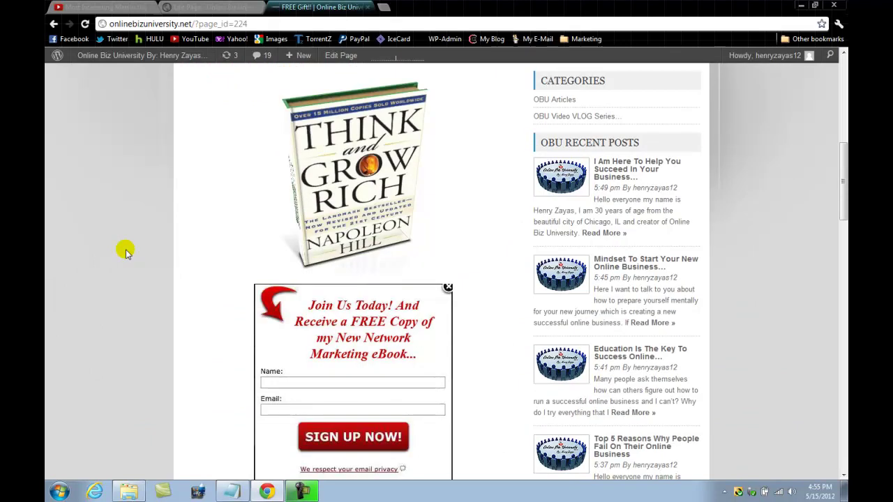
pyautogui.scroll(-1, 128, 256)
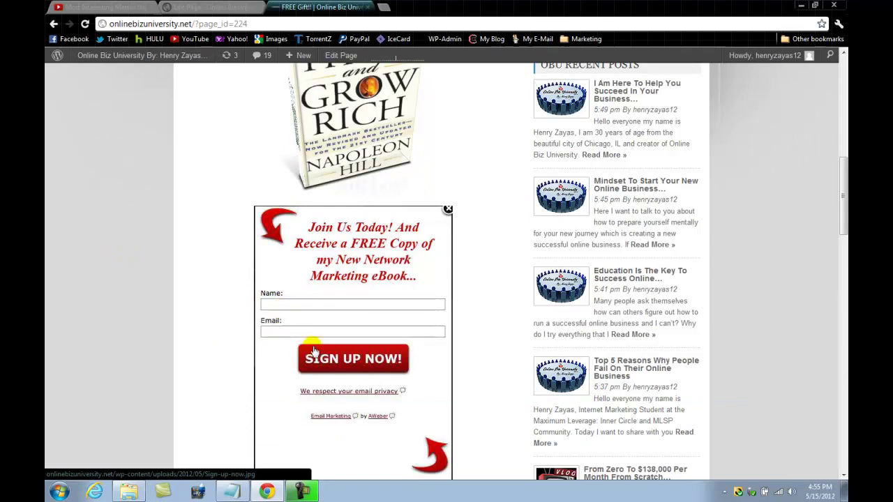
pyautogui.scroll(-3, 185, 335)
pyautogui.scroll(-3, 187, 338)
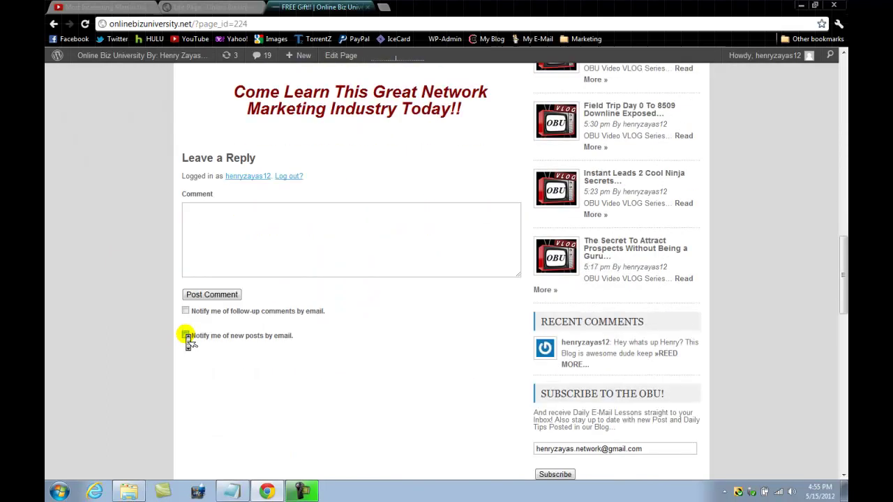
pyautogui.scroll(12, 186, 335)
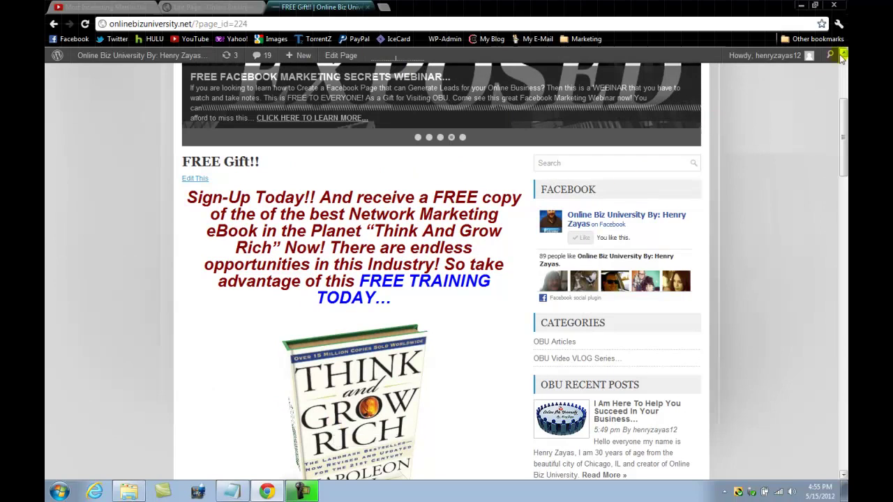
pyautogui.scroll(-5, 840, 64)
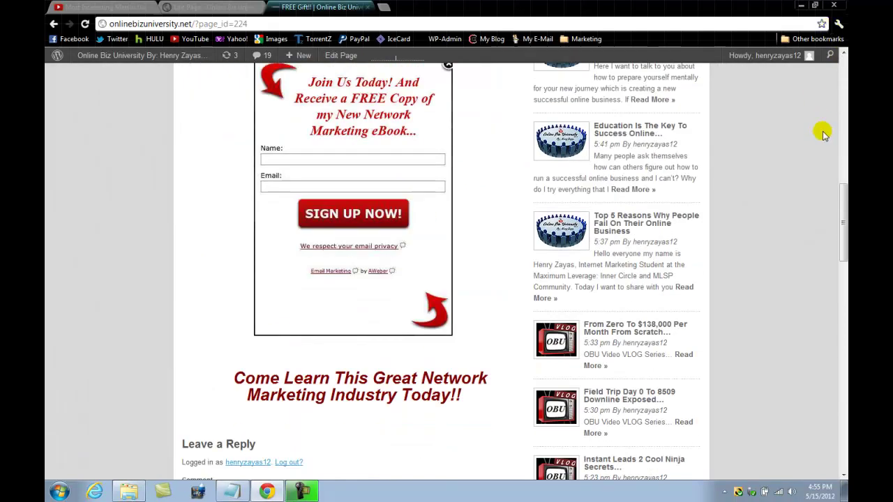
pyautogui.scroll(8, 819, 132)
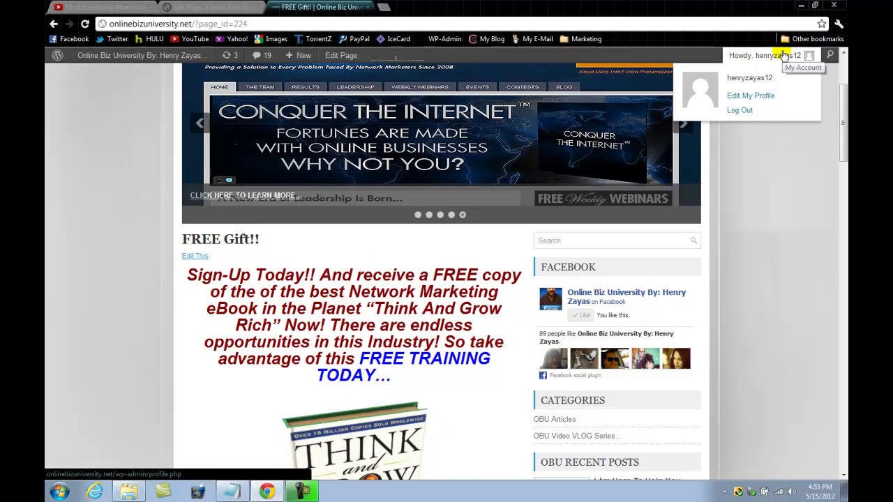
pyautogui.scroll(1, 773, 206)
pyautogui.scroll(1, 773, 206)
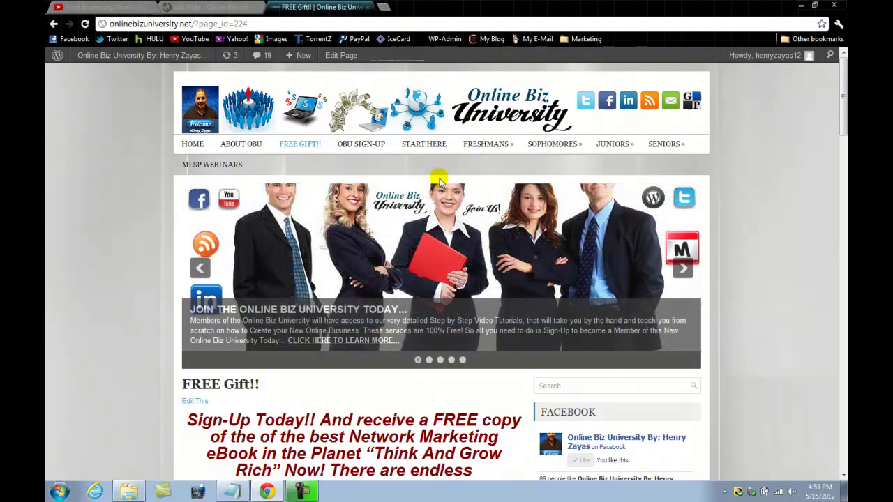
pyautogui.moveTo(475, 148)
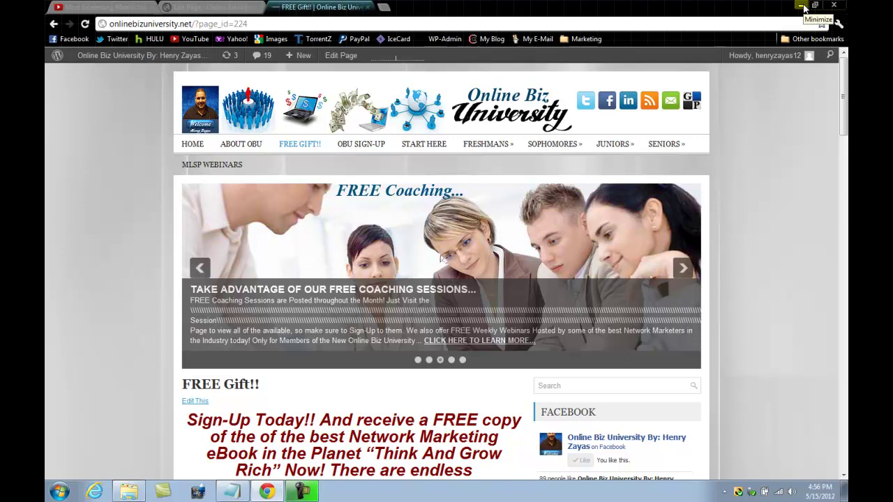
# Minimize the browser window to show the Online Biz University desktop wallpaper
pyautogui.click(802, 7)
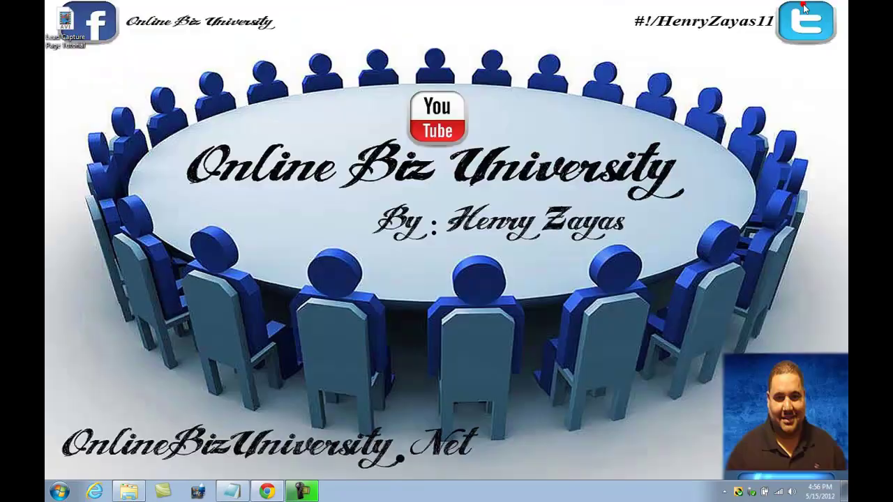